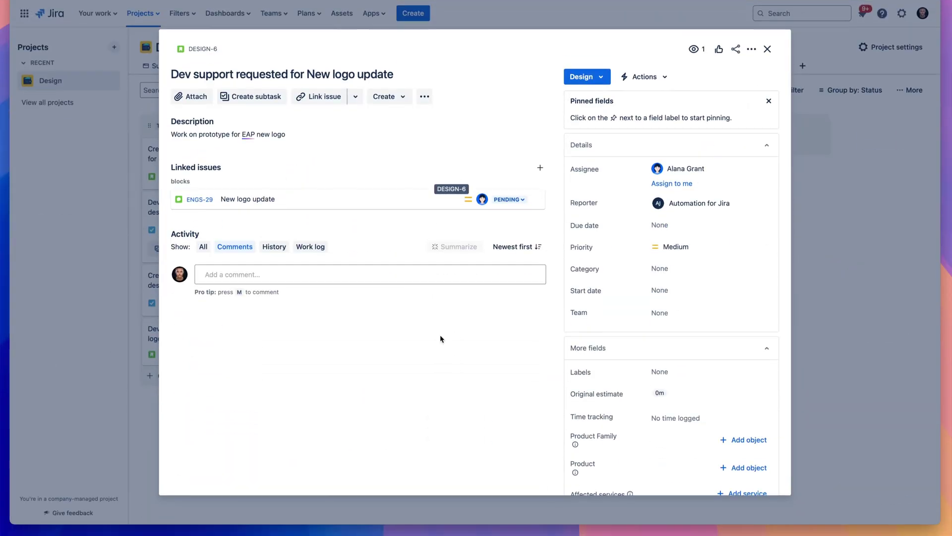
# - Set the original estimate of DESIGN-6 to 4h 30m
pyautogui.click(660, 393)
pyautogui.write('4h 3')
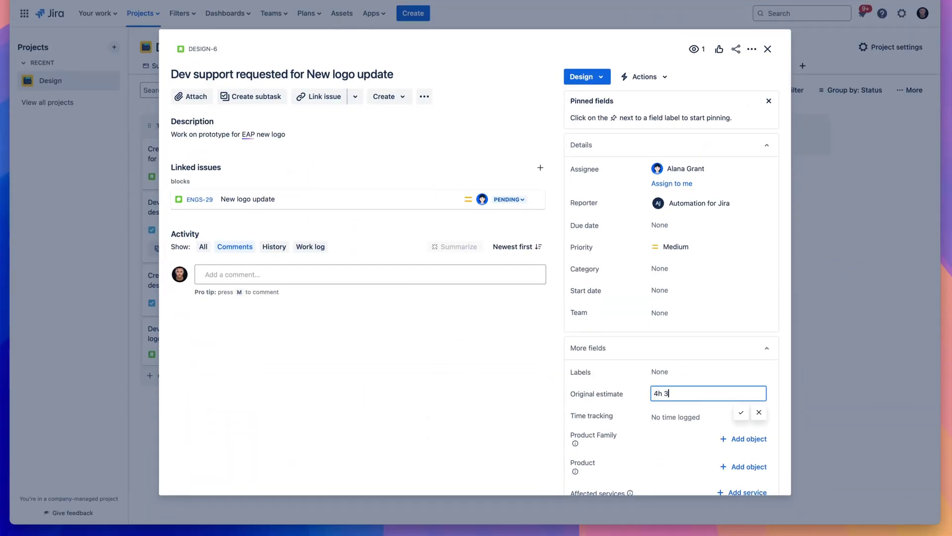
pyautogui.press('Return')
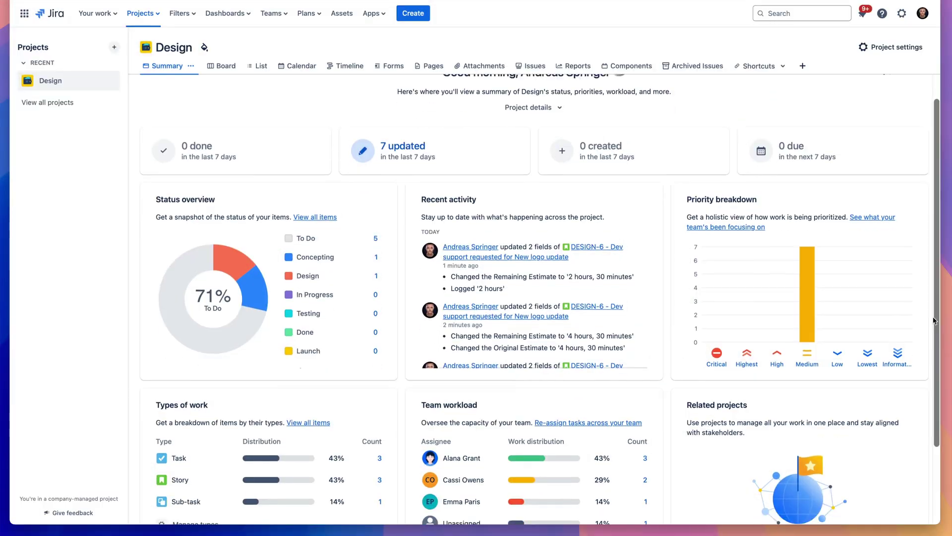
pyautogui.scroll(-3, 934, 320)
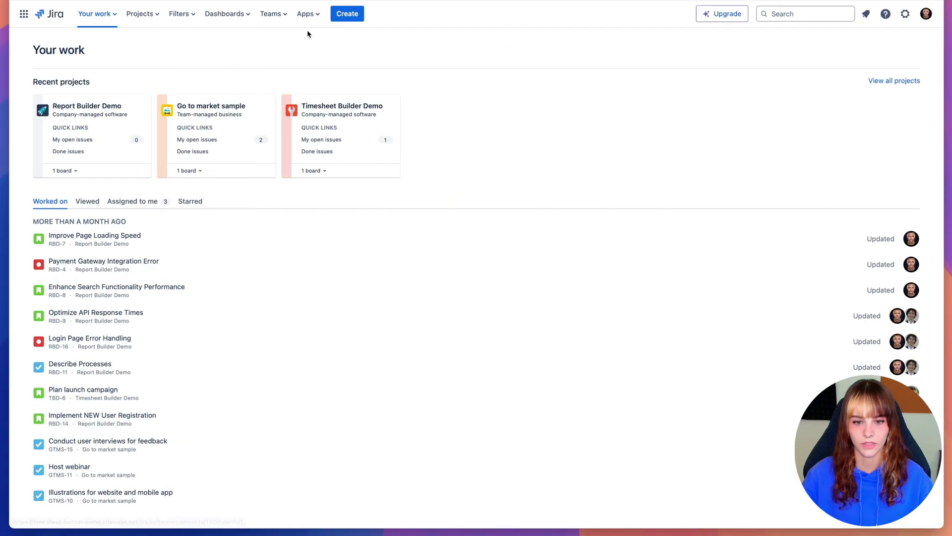
# - Start a new report from the Workload template in Report Builder
pyautogui.click(307, 13)
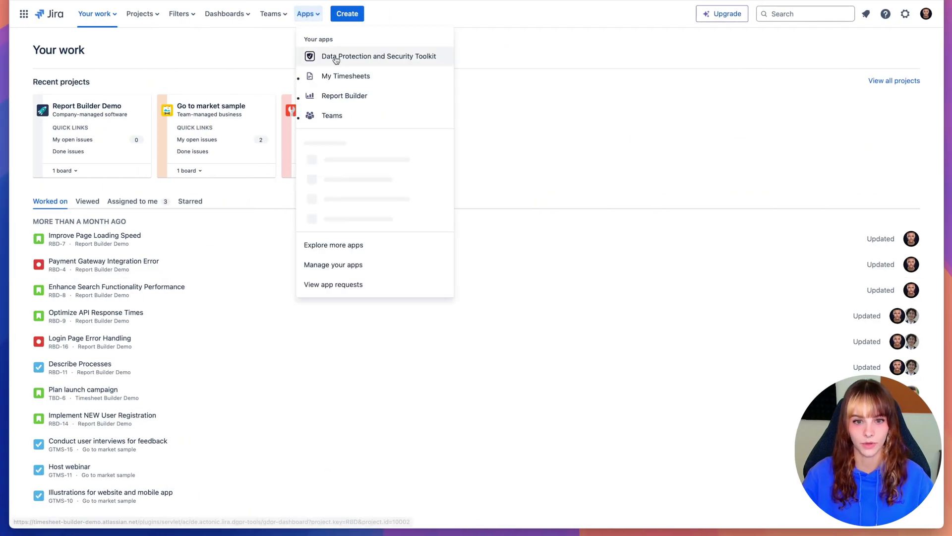
pyautogui.click(382, 99)
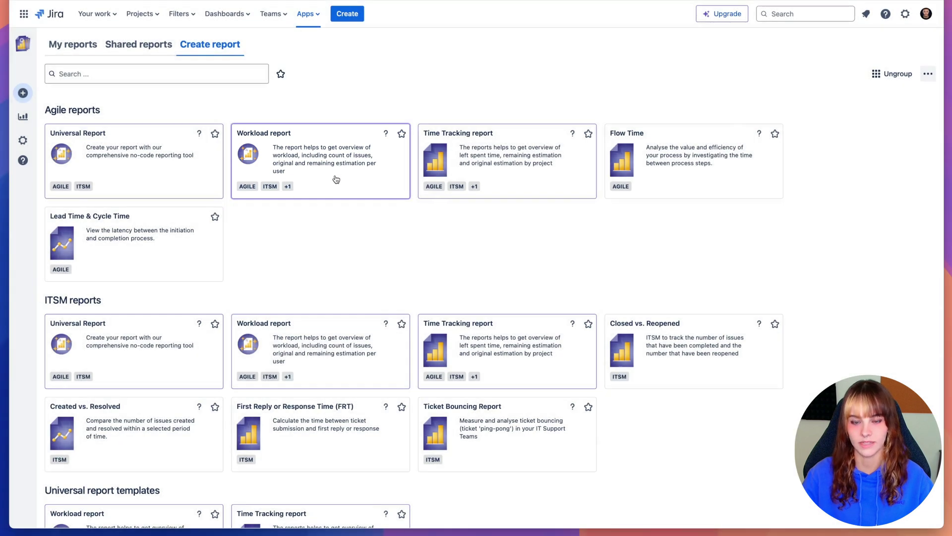
pyautogui.click(336, 179)
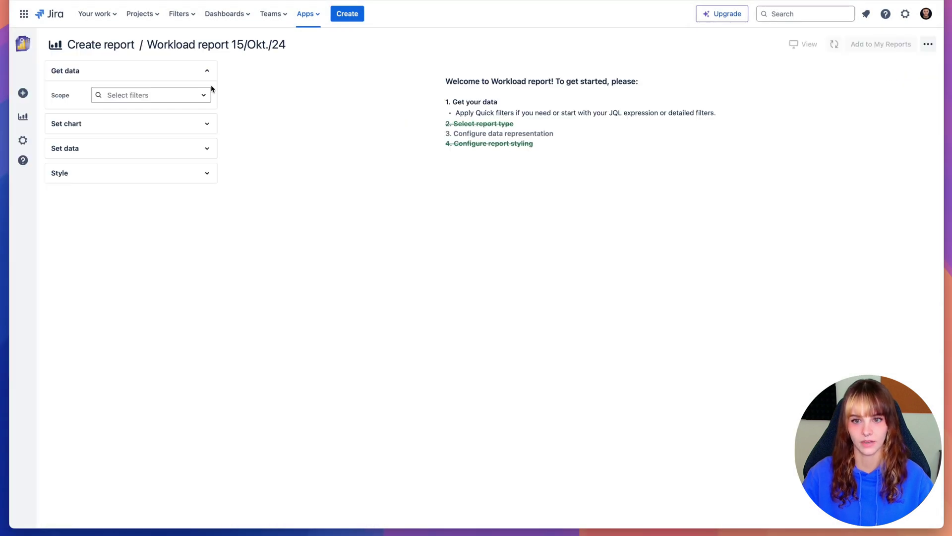
# - Switch the report scope to JQL and apply it to load the assignee table
pyautogui.click(182, 97)
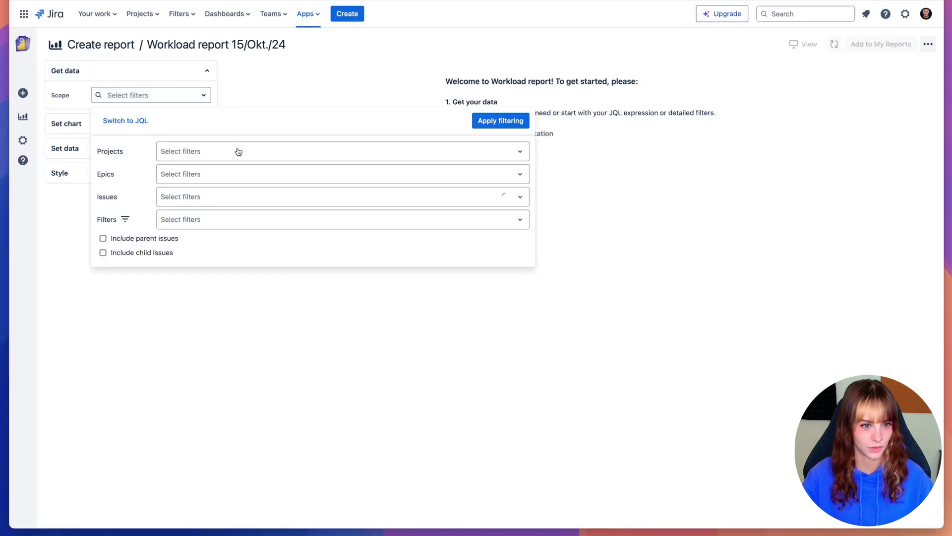
pyautogui.click(318, 155)
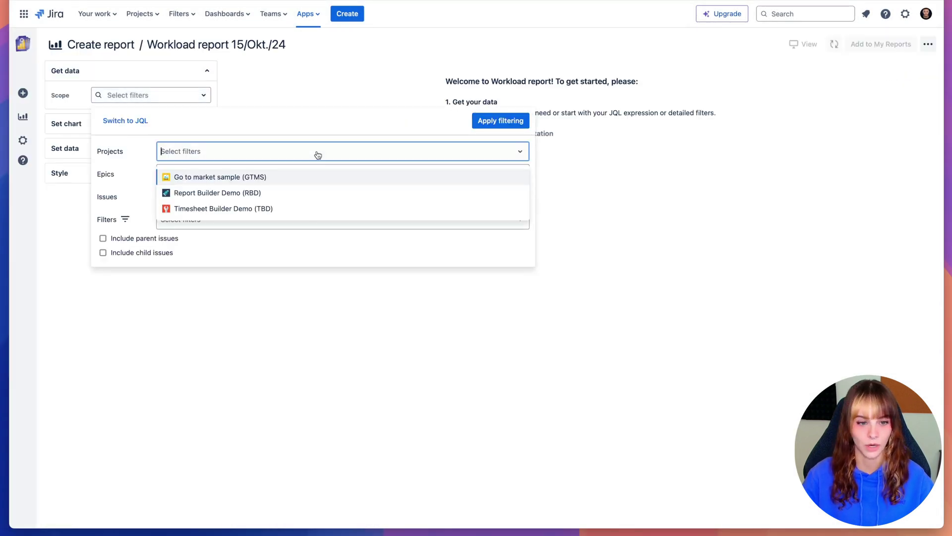
pyautogui.click(327, 177)
pyautogui.click(337, 199)
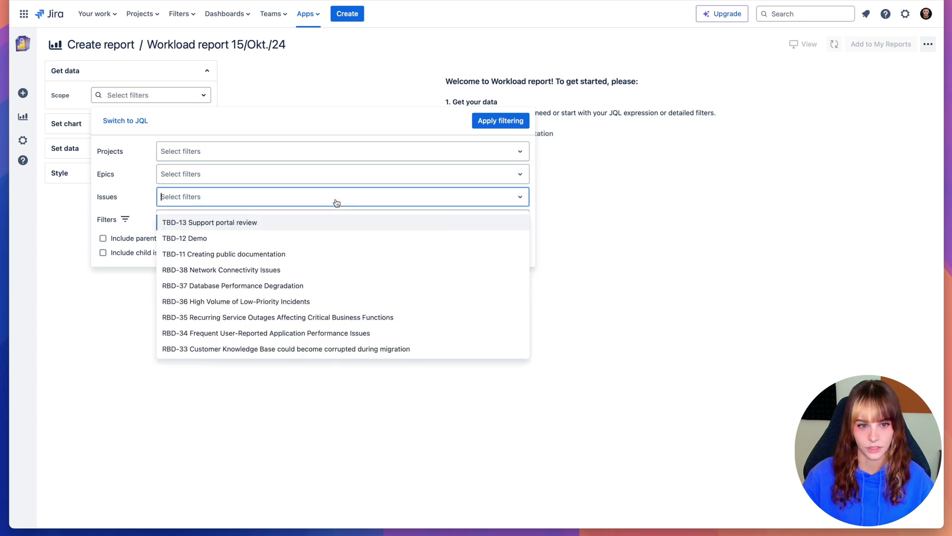
pyautogui.click(336, 202)
pyautogui.click(121, 121)
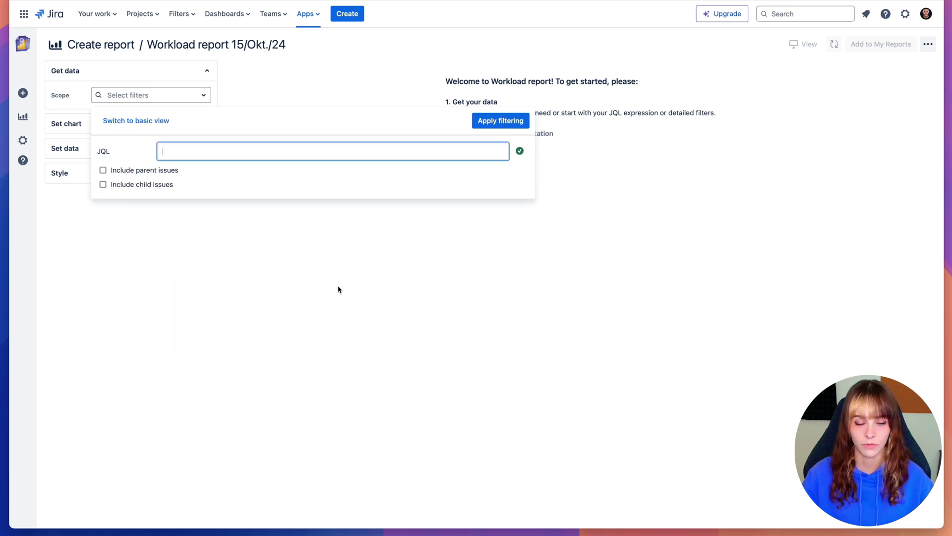
pyautogui.click(501, 120)
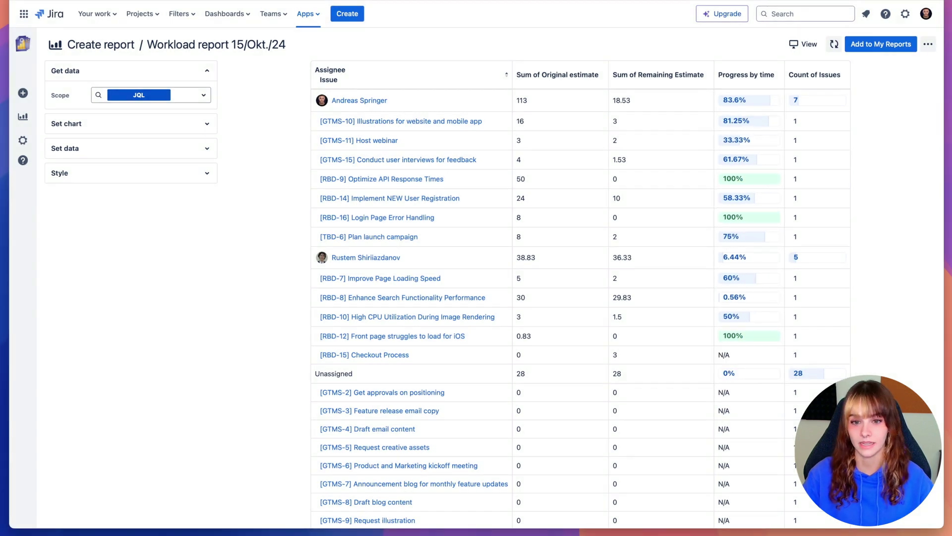
# - Remove Issue from the row groupings and group each assignee by Priority instead
pyautogui.click(207, 150)
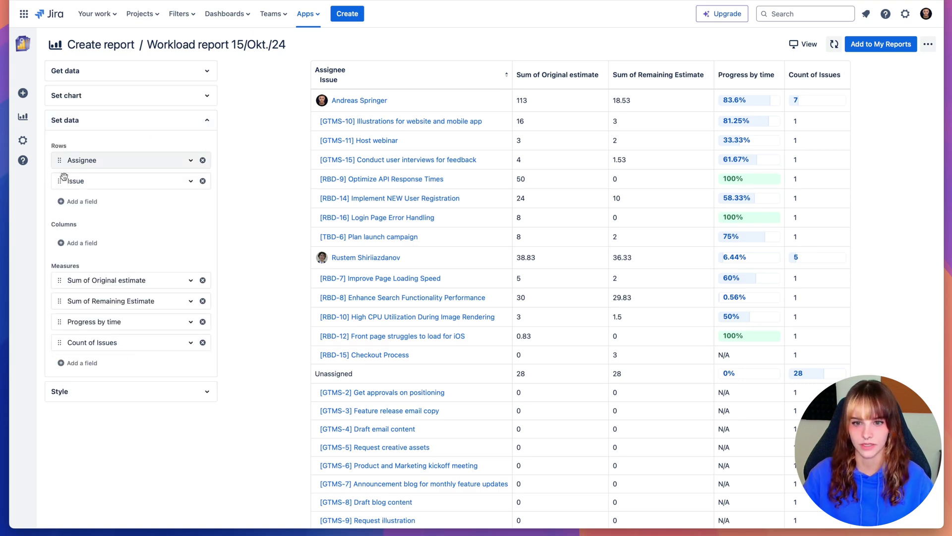
pyautogui.moveTo(60, 180)
pyautogui.mouseDown()
pyautogui.moveTo(262, 223)
pyautogui.moveTo(208, 191)
pyautogui.mouseUp()
pyautogui.click(202, 180)
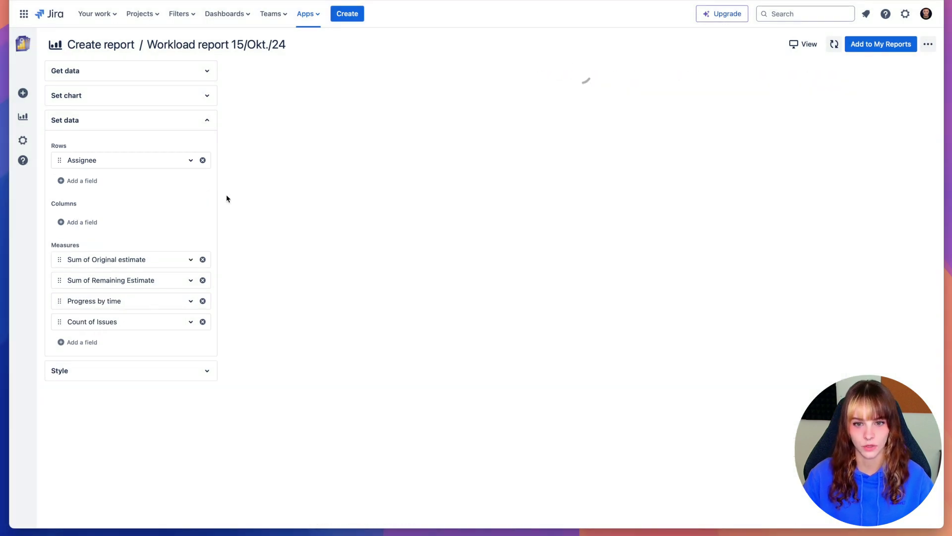
pyautogui.click(79, 180)
pyautogui.write('priority')
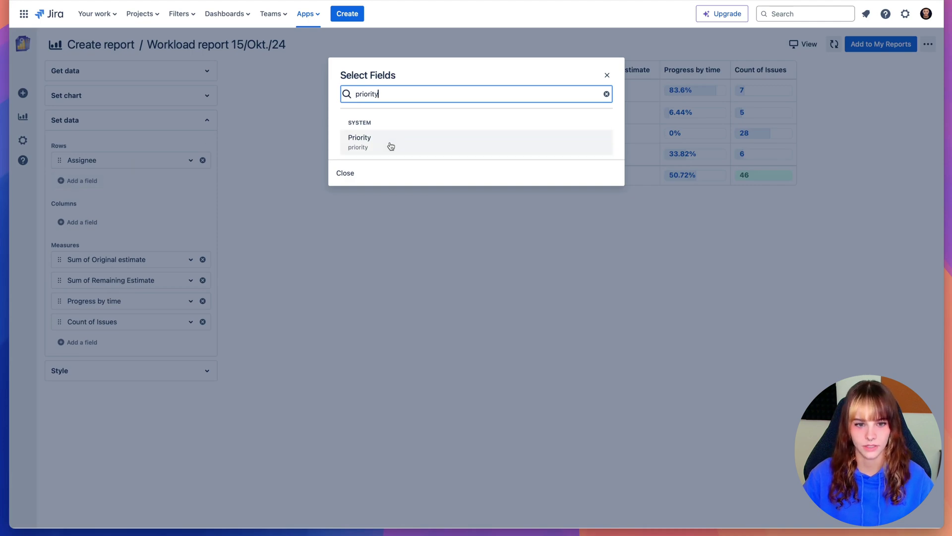
pyautogui.click(391, 144)
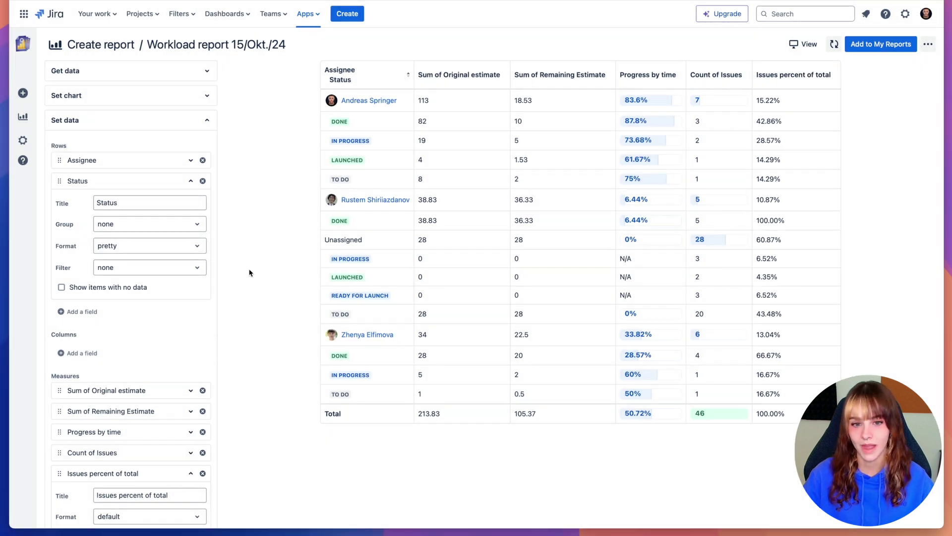
# - Replace the Status row grouping with Project under each assignee
pyautogui.click(203, 181)
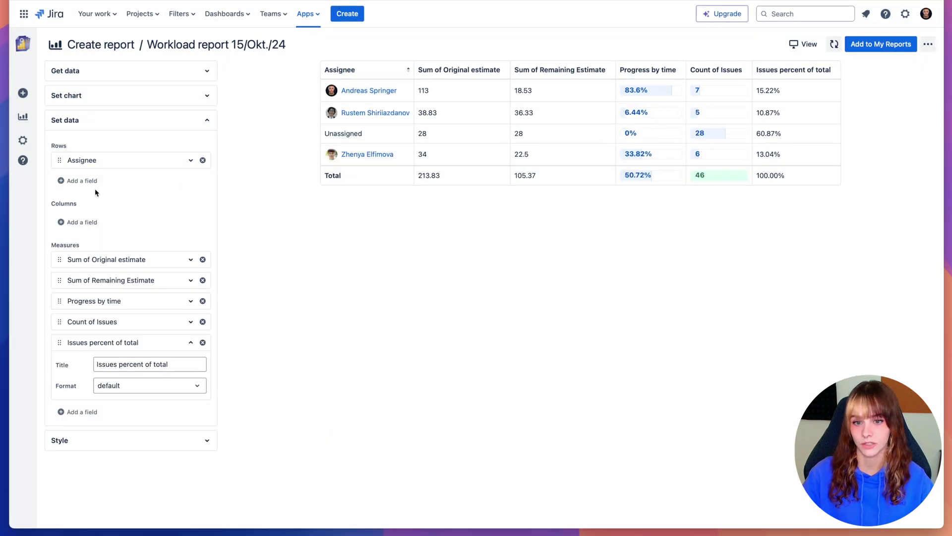
pyautogui.click(93, 186)
pyautogui.write('pro')
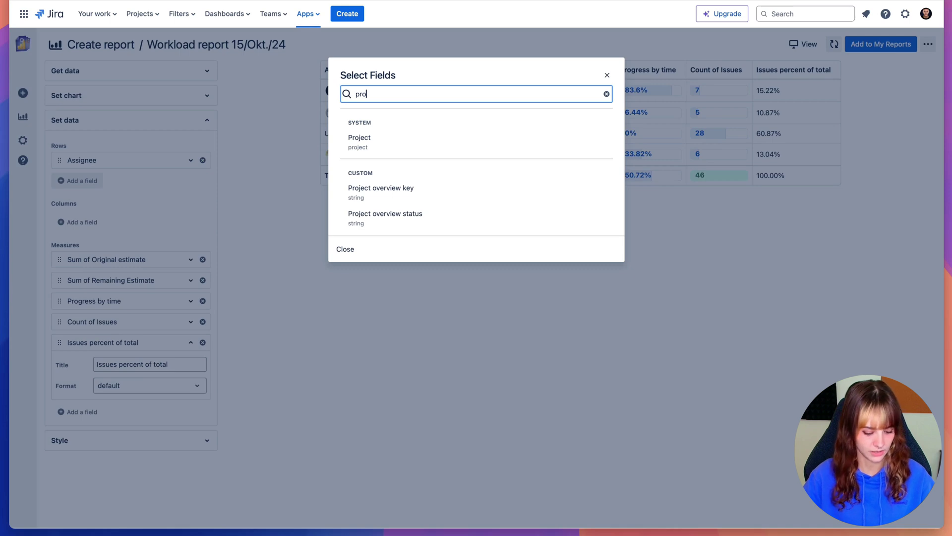
pyautogui.write('j')
pyautogui.click(402, 143)
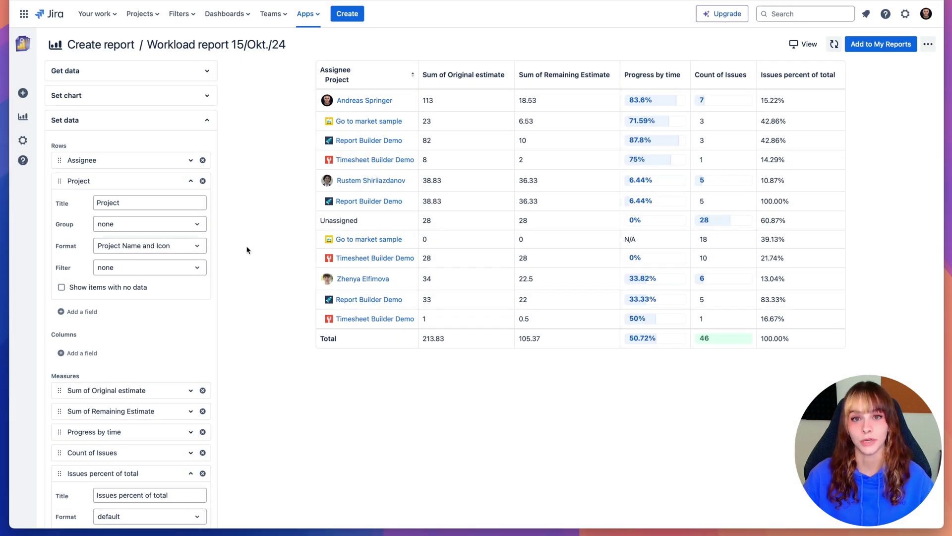
# - Add Issue as the innermost row grouping beneath Project
pyautogui.click(191, 182)
pyautogui.click(84, 202)
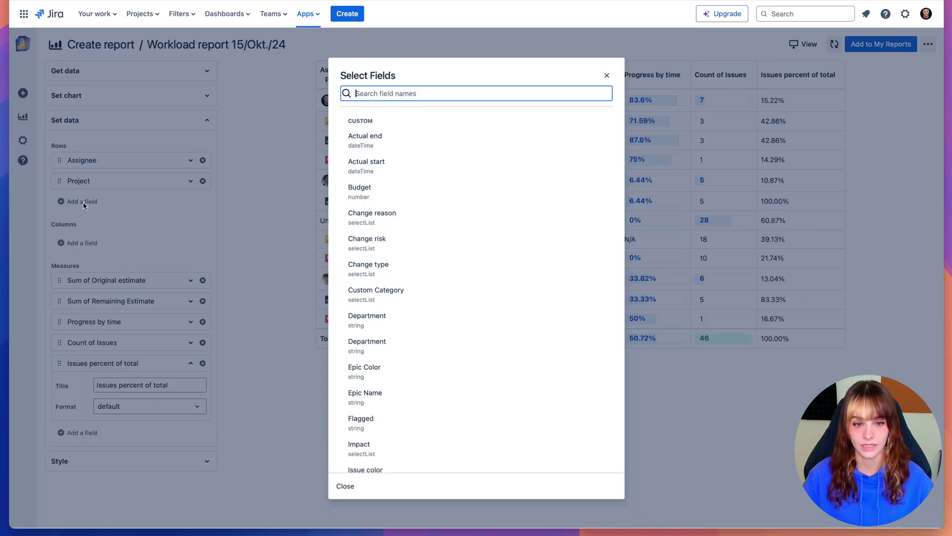
pyautogui.write('issue')
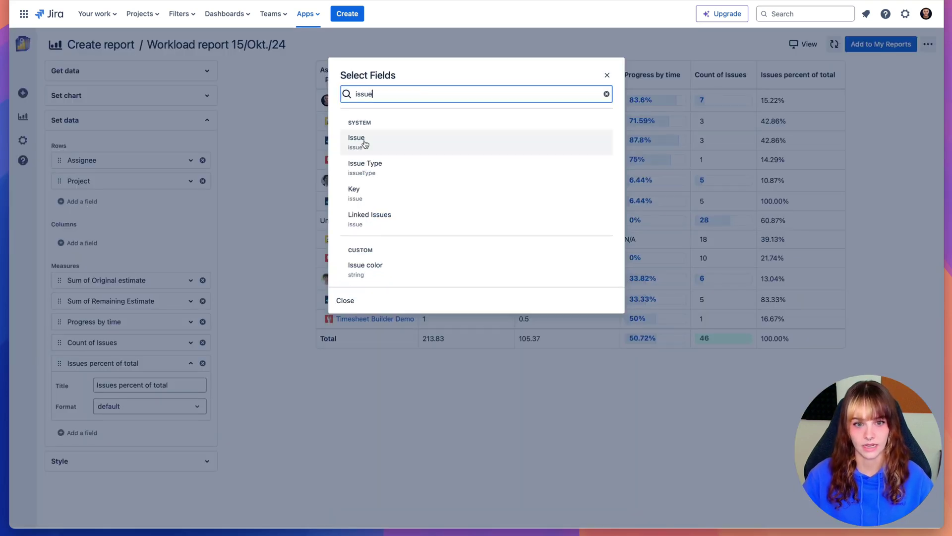
pyautogui.click(365, 145)
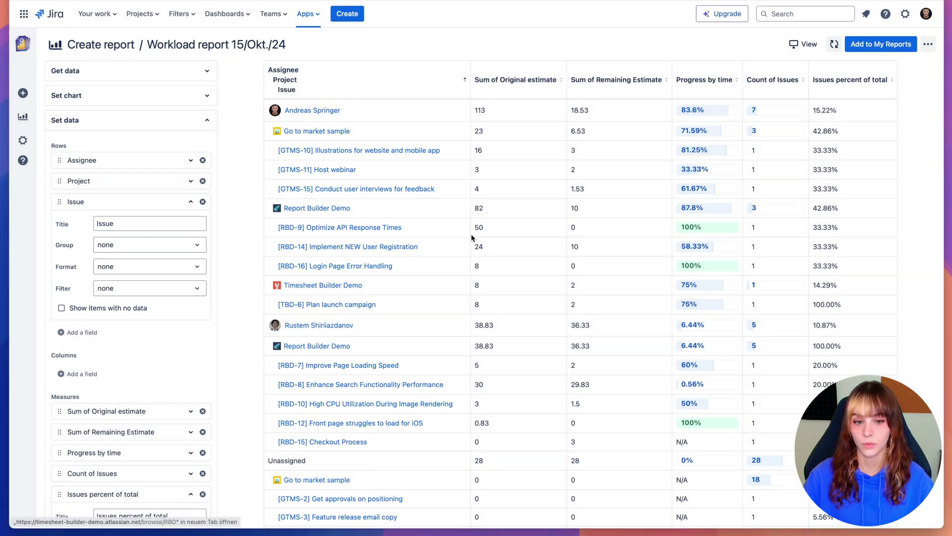
# - Move Count of Issues to the first measure and exclude assignees containing 'Unassigned'
pyautogui.moveTo(59, 366)
pyautogui.mouseDown()
pyautogui.moveTo(59, 301)
pyautogui.moveTo(58, 342)
pyautogui.moveTo(58, 322)
pyautogui.mouseUp()
pyautogui.click(190, 160)
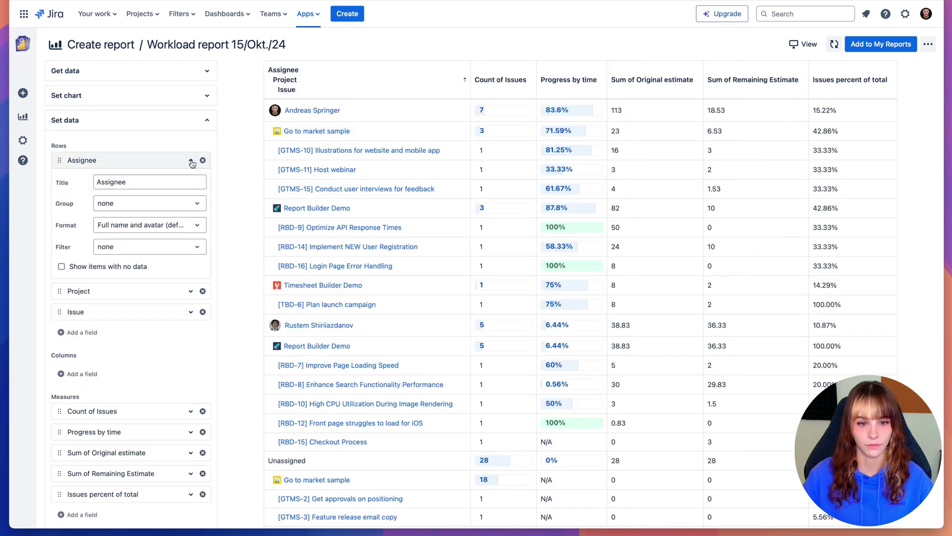
pyautogui.click(171, 249)
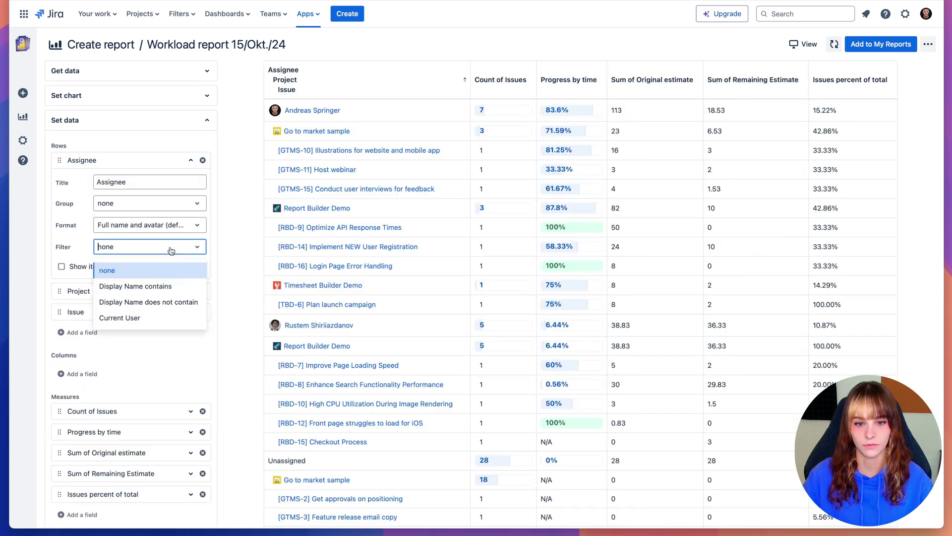
pyautogui.click(146, 302)
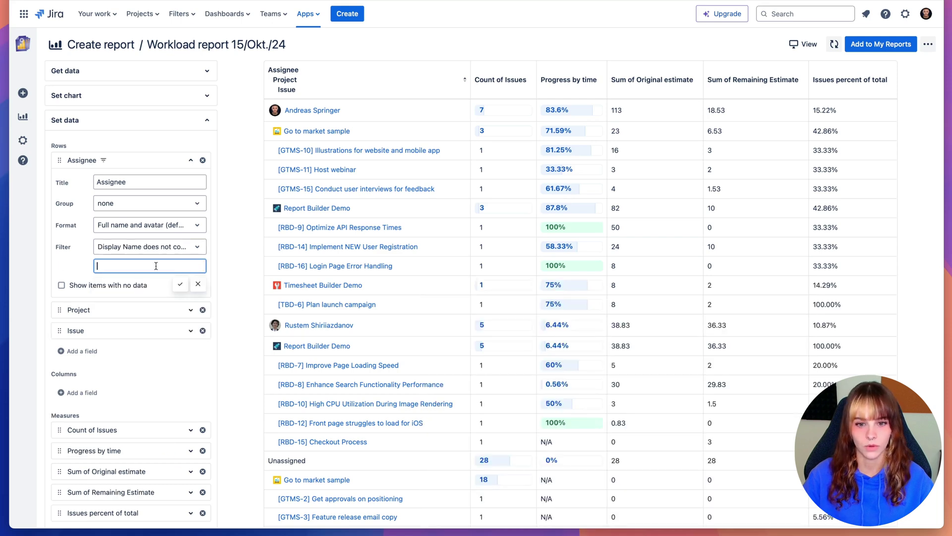
pyautogui.write('Unassigned')
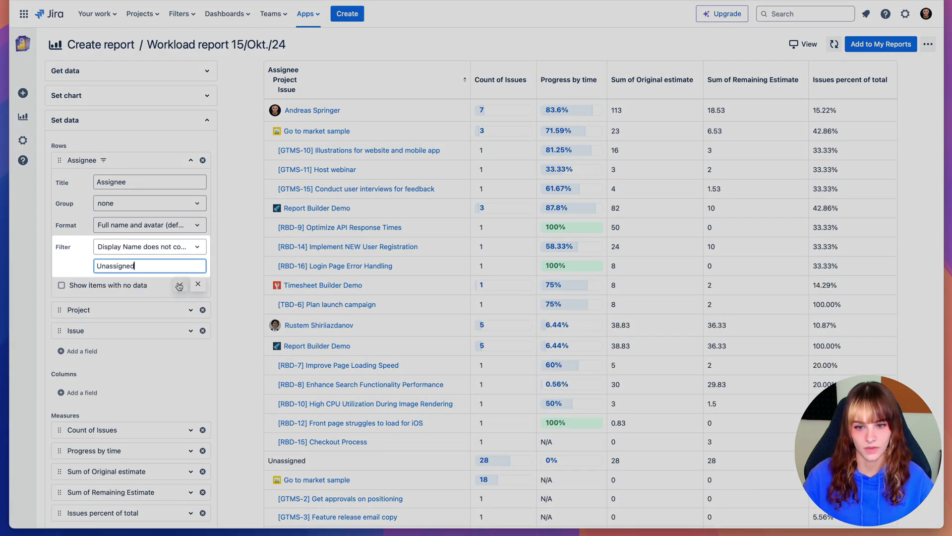
pyautogui.click(179, 286)
pyautogui.scroll(-2, 429, 332)
# - Review the permissions of the saved 'Workload report 15/Okt./24' and open its export options
pyautogui.scroll(-2, 429, 332)
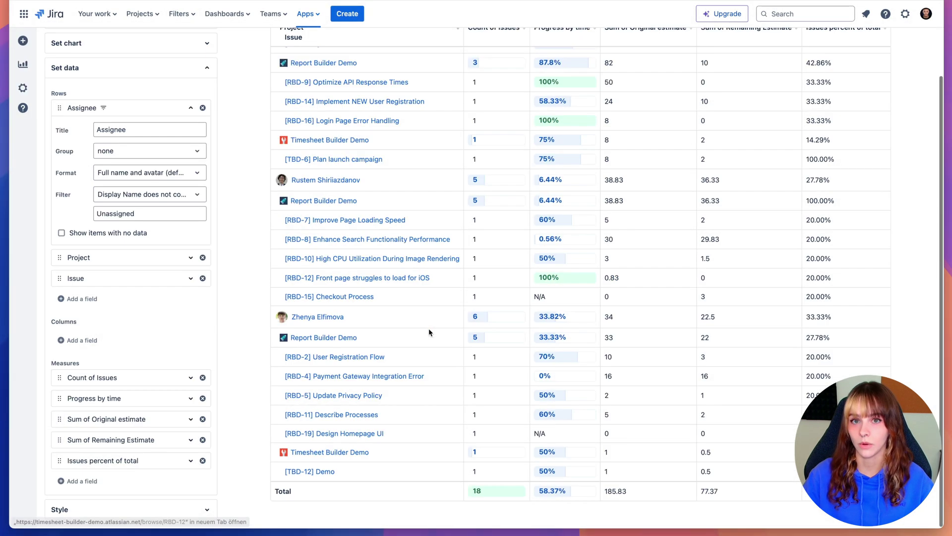
pyautogui.scroll(2, 429, 328)
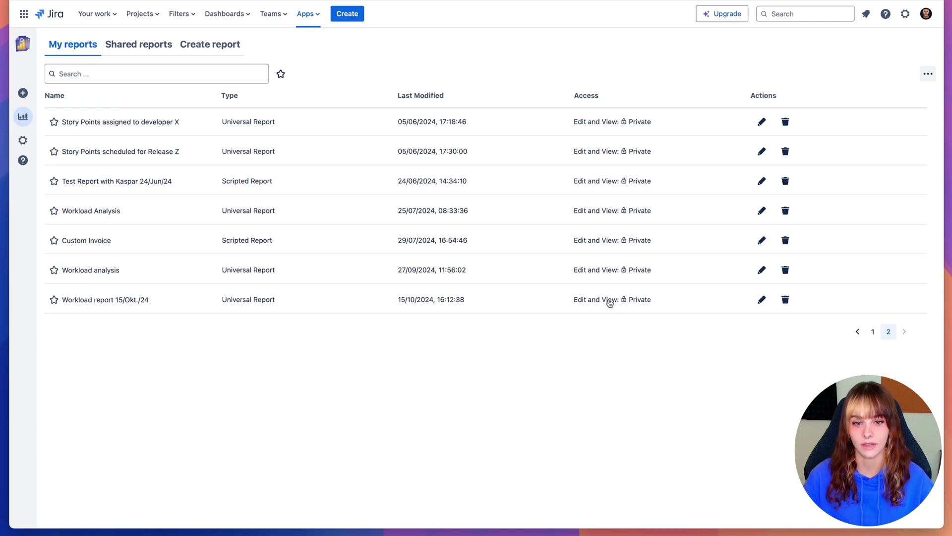
pyautogui.click(609, 301)
pyautogui.click(440, 186)
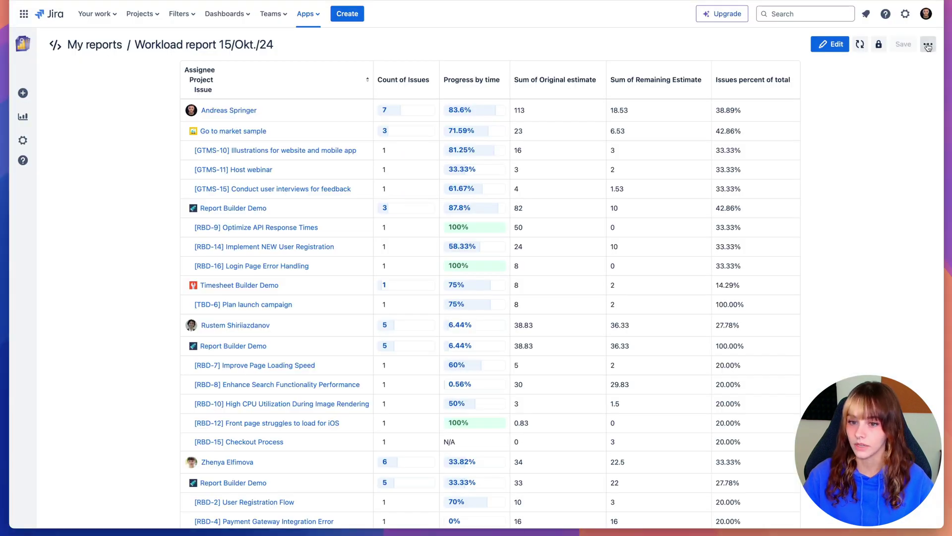
pyautogui.click(927, 46)
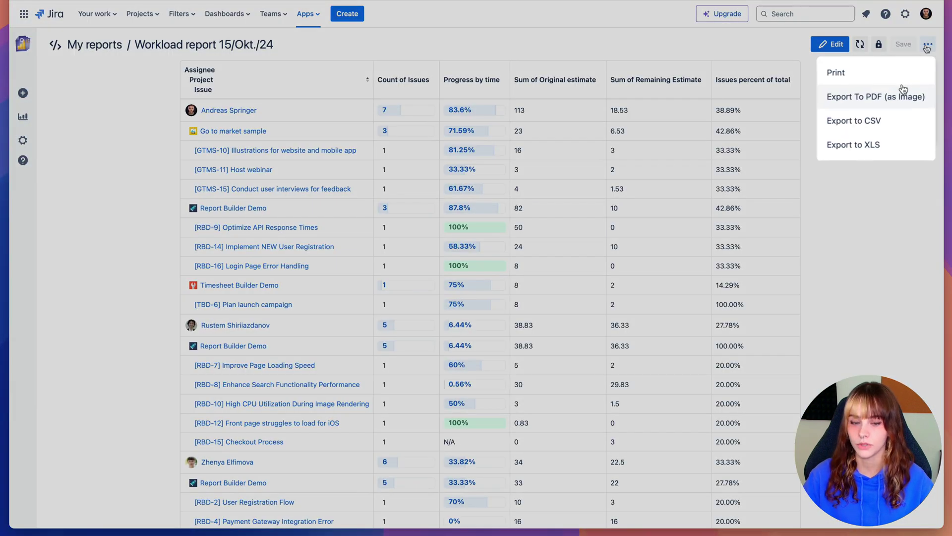